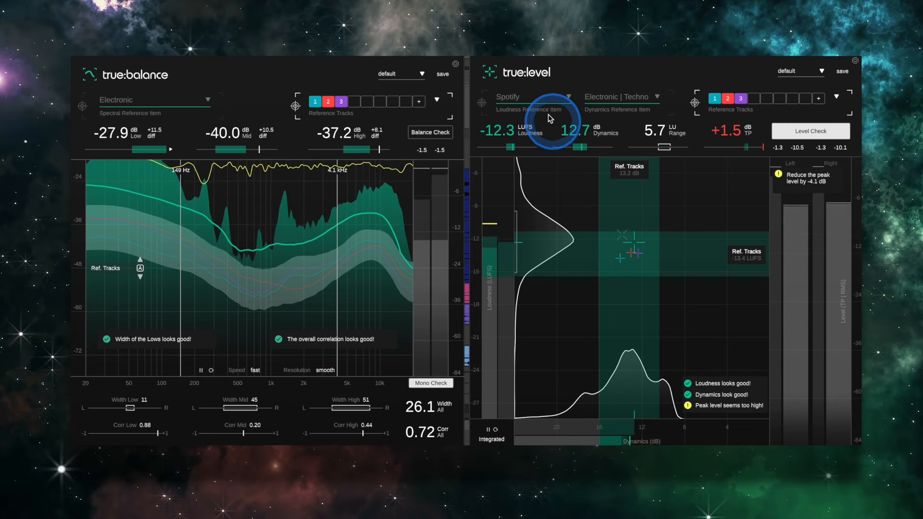
Compare the mix in true:level against the Spotify loudness and Electronic | Techno dynamics references
left_click(485, 102)
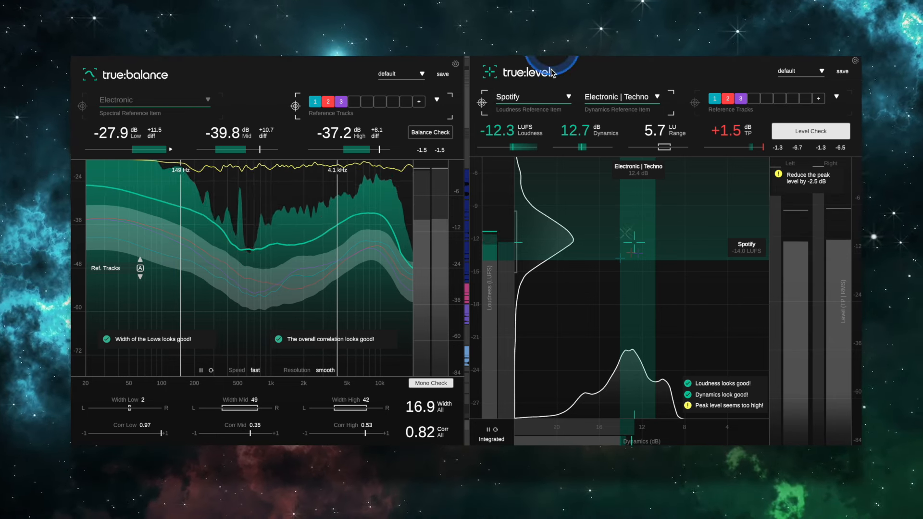
left_click(519, 296)
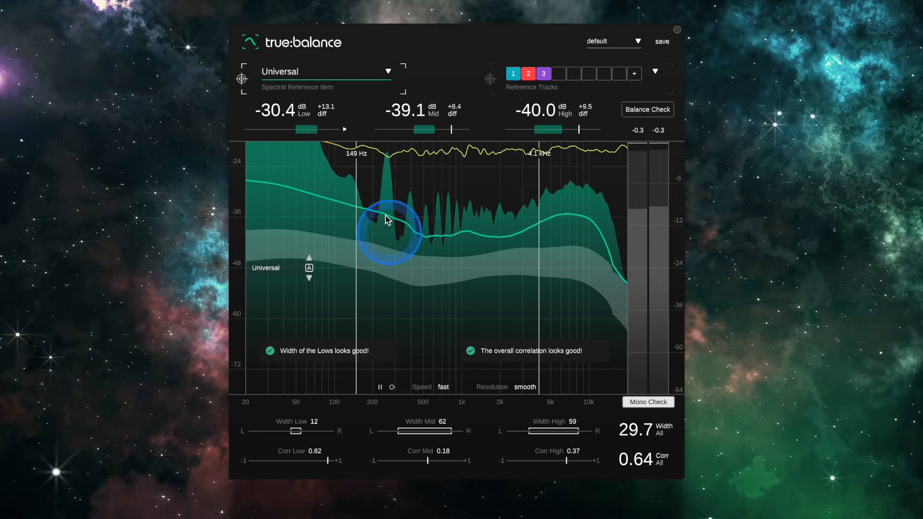
Set the spectral reference in true:balance to Electronic
left_click(294, 71)
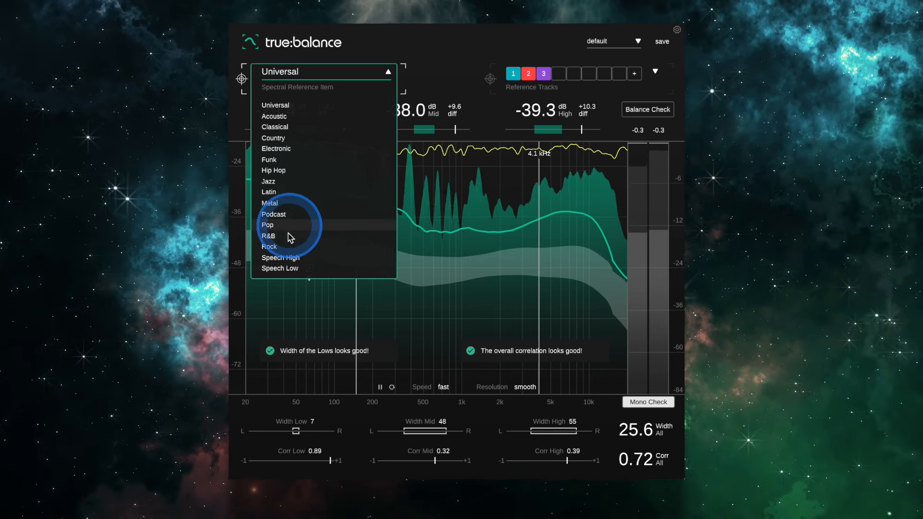
left_click(282, 149)
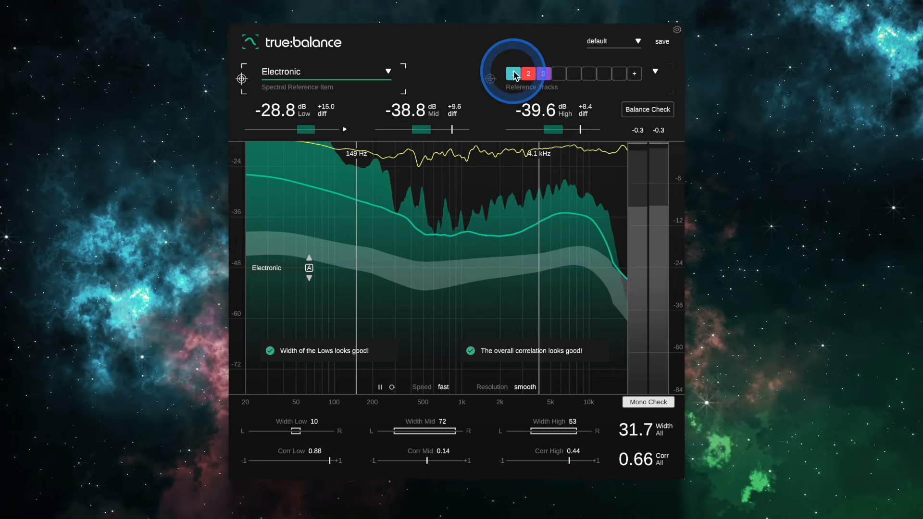
Switch the comparison target to the reference tracks and view the file browser for loading more, without adding any
left_click(490, 79)
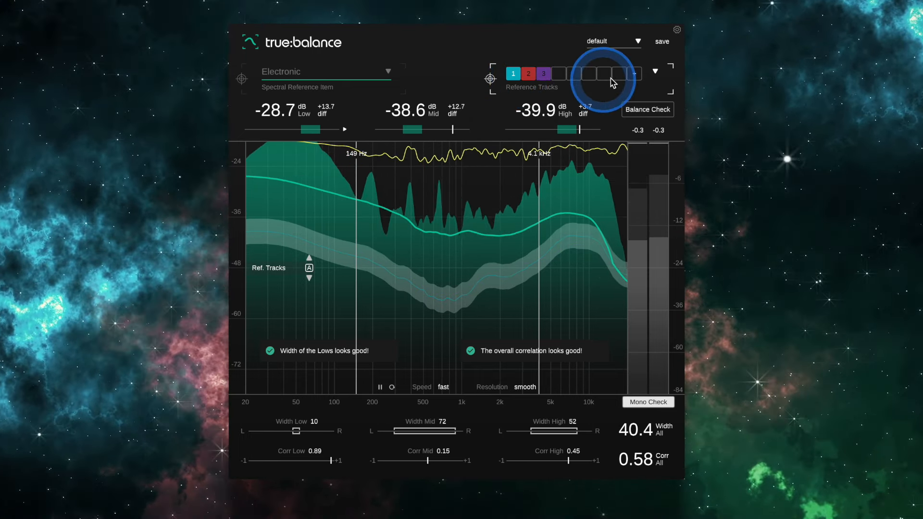
left_click(632, 75)
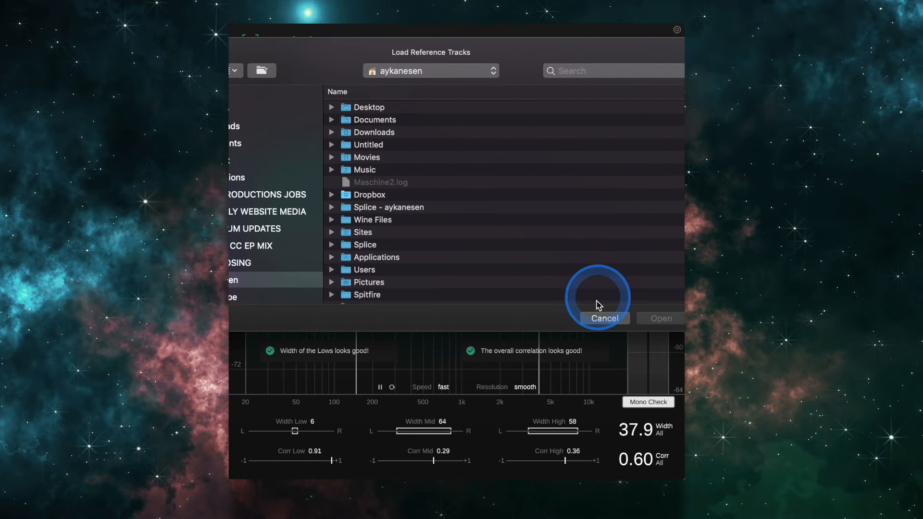
left_click(601, 317)
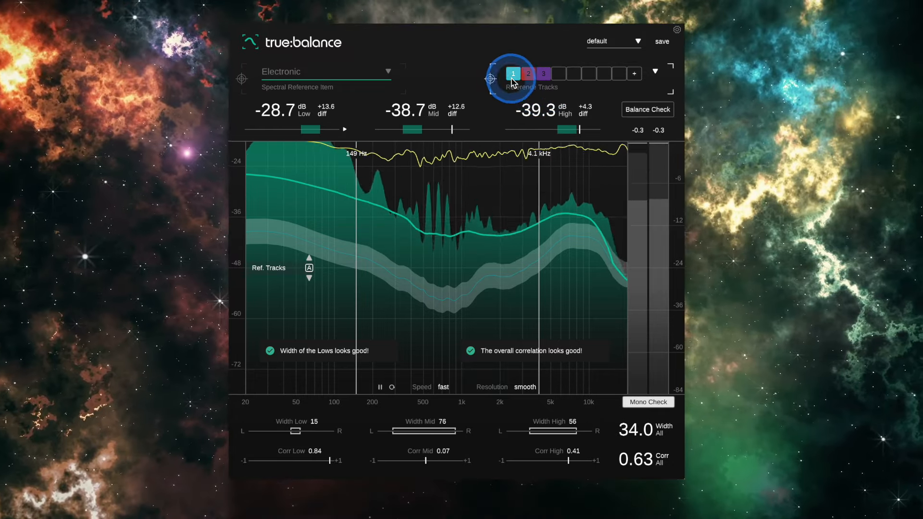
Toggle reference tracks 1, 2 and 3 to compare their spectral curves, leaving all three active
left_click(512, 80)
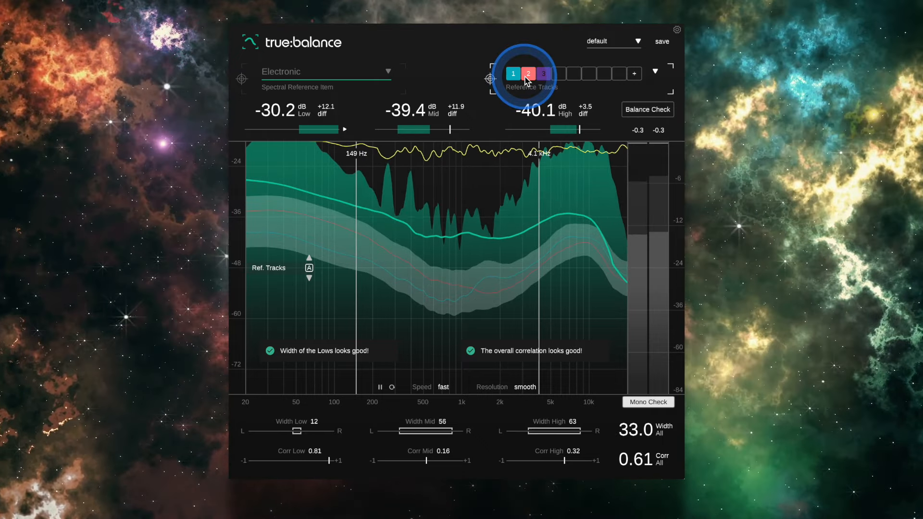
left_click(542, 77)
left_click(542, 77)
left_click(532, 77)
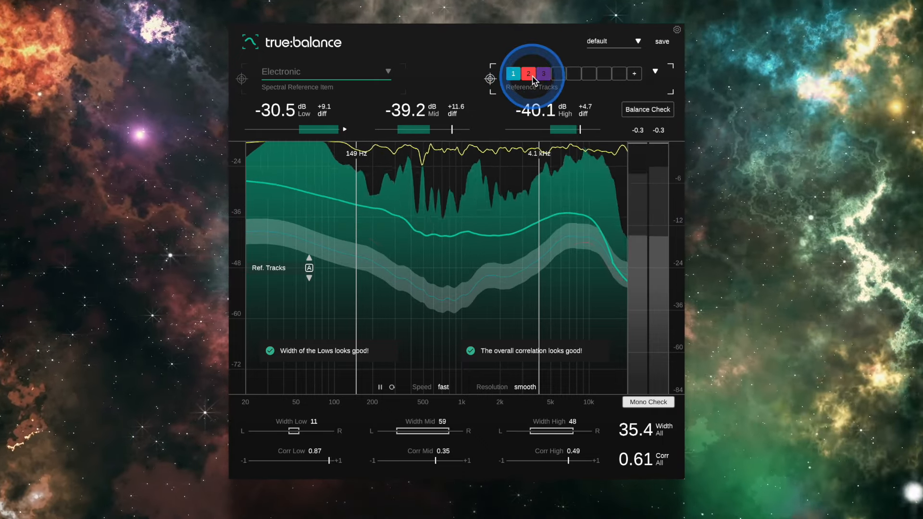
left_click(523, 77)
left_click(518, 77)
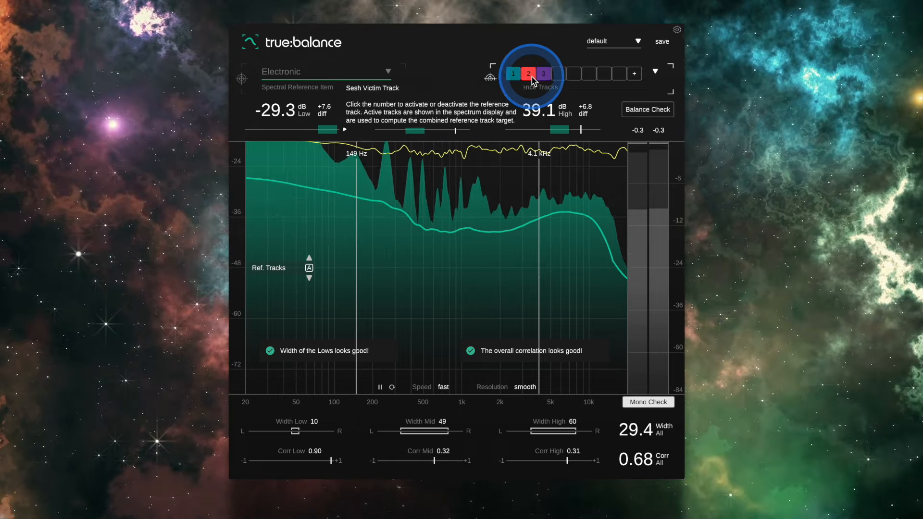
left_click(518, 77)
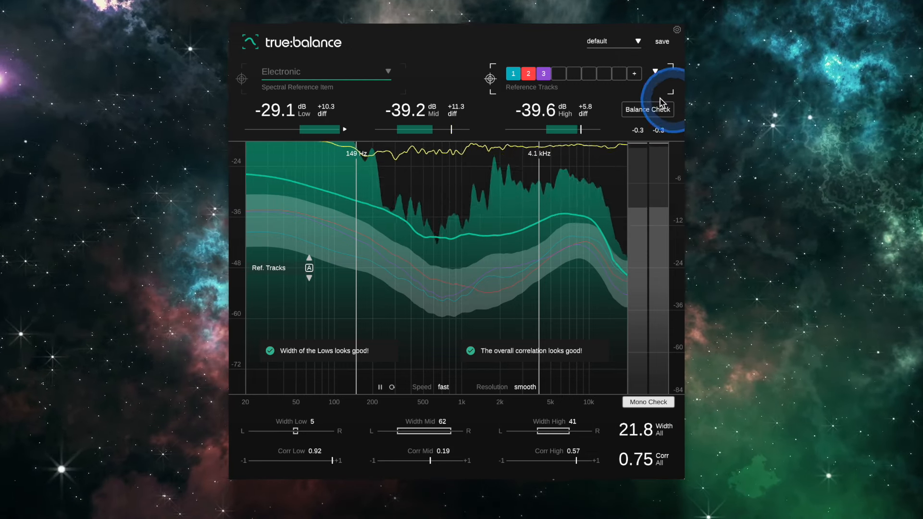
Run the Balance Check with the FabFilter Pro-Q 2 EQ active and bypassed, and end the check
left_click(641, 110)
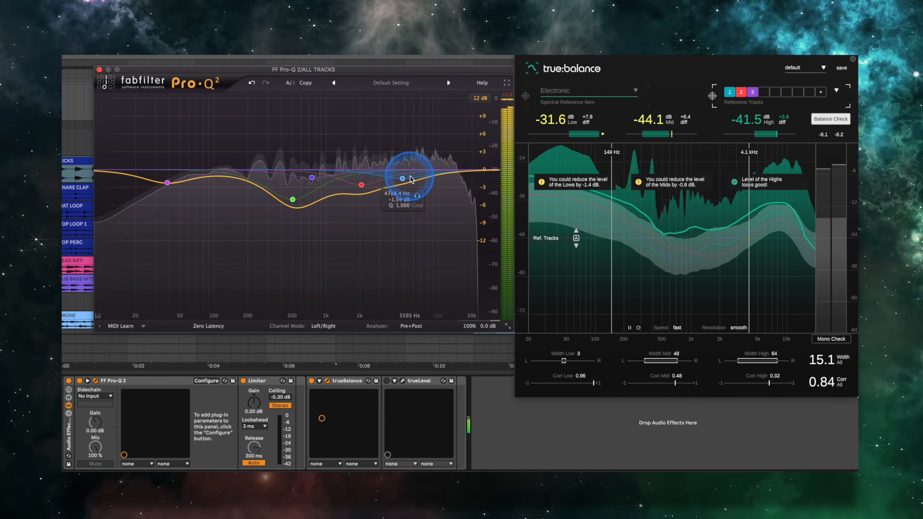
left_click(80, 381)
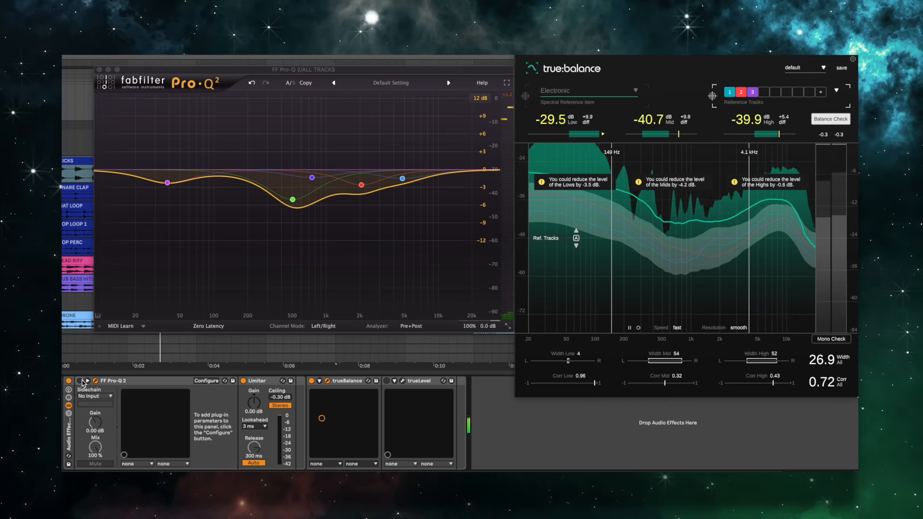
left_click(80, 381)
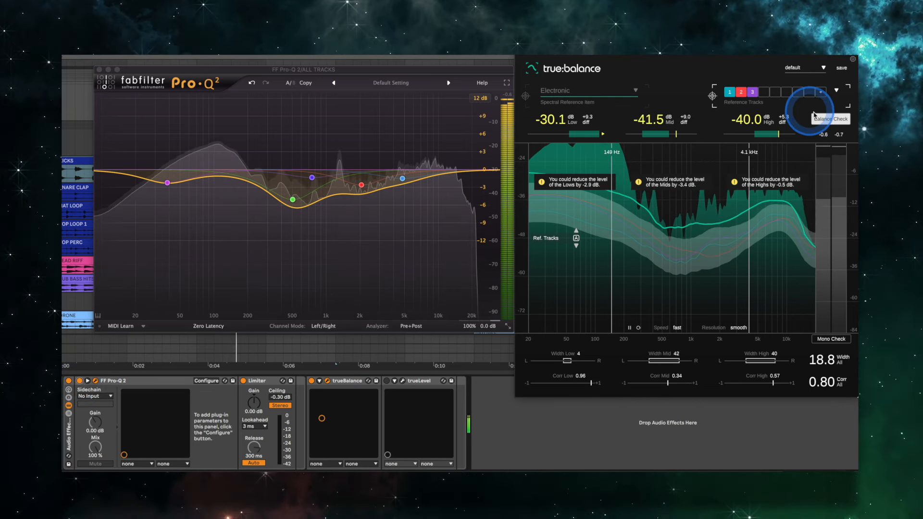
left_click(824, 119)
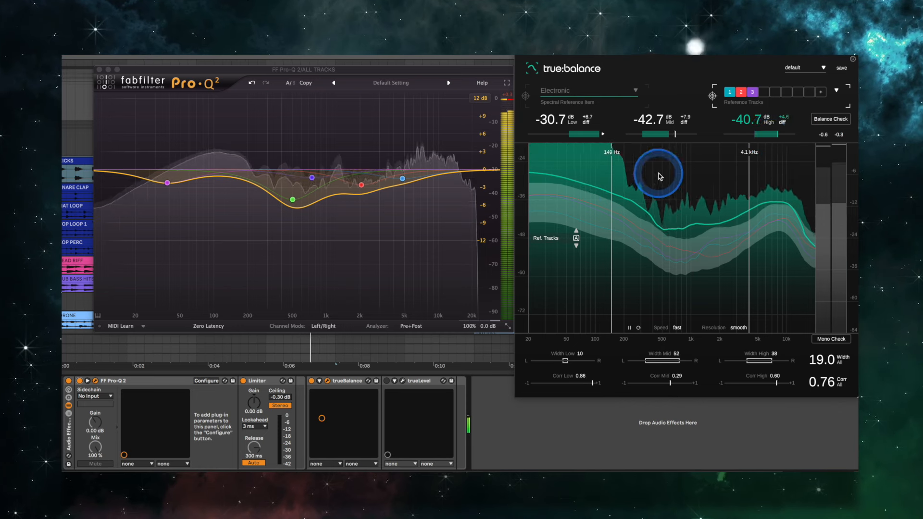
Bypass and re-enable the Pro-Q 2 EQ to compare the mix against the reference tracks' target range
left_click(79, 381)
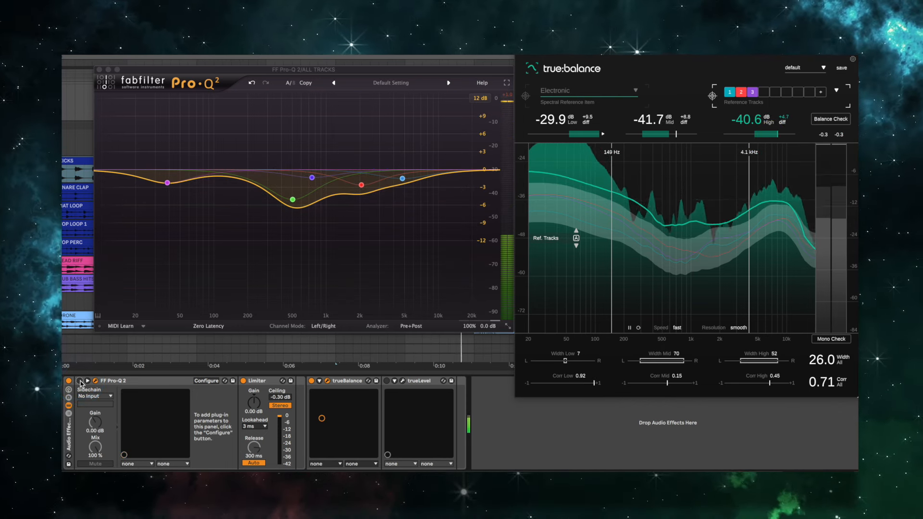
left_click(326, 382)
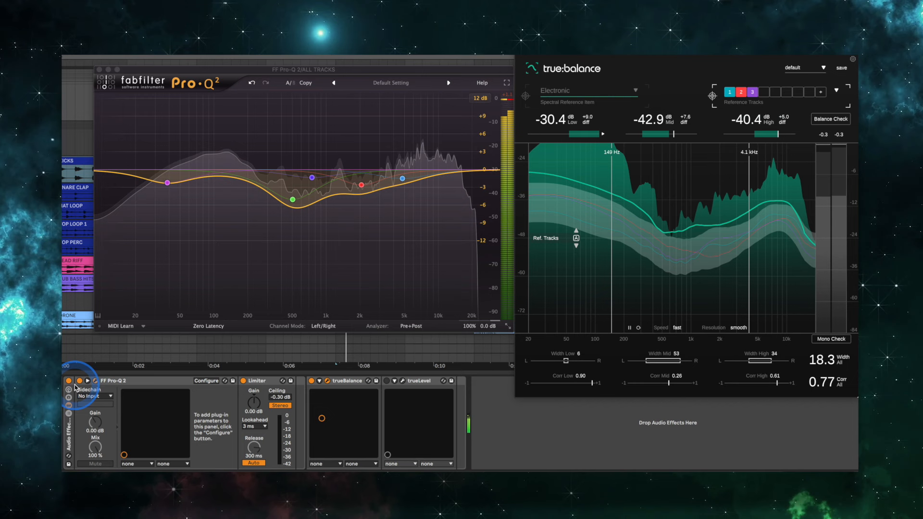
left_click(326, 382)
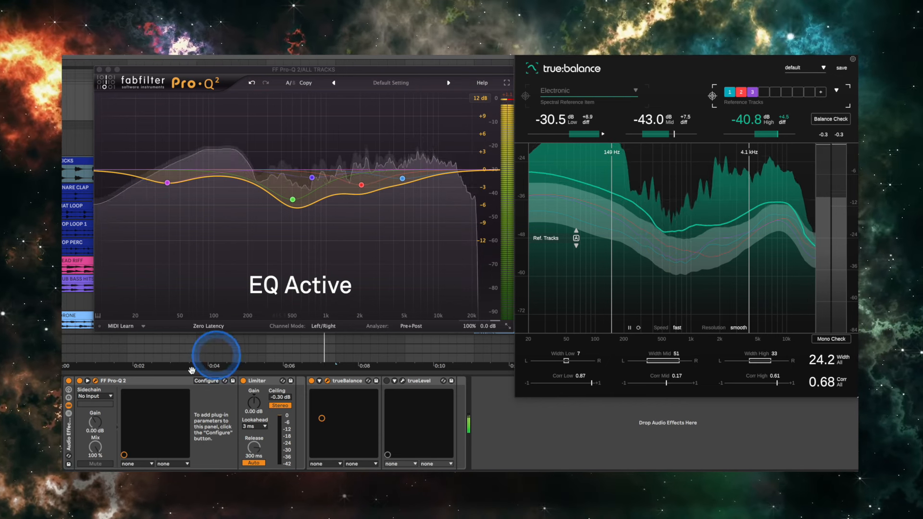
left_click(80, 381)
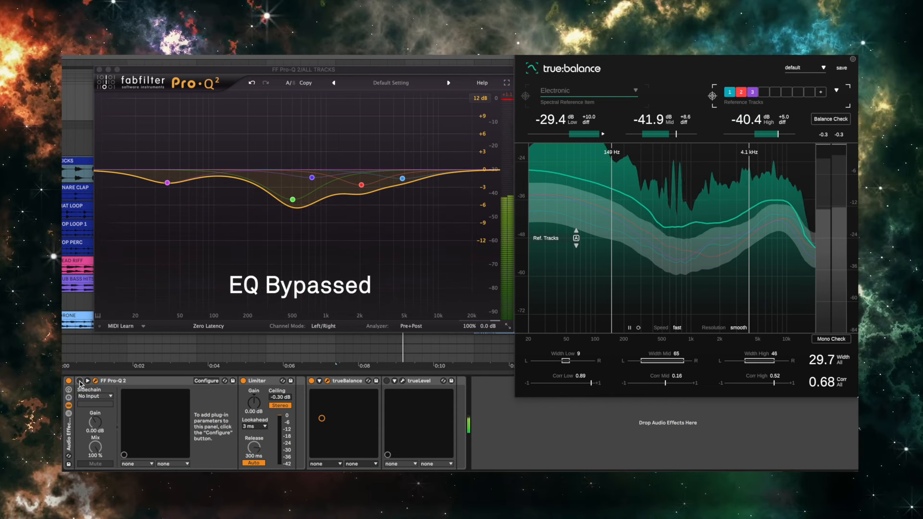
left_click(80, 381)
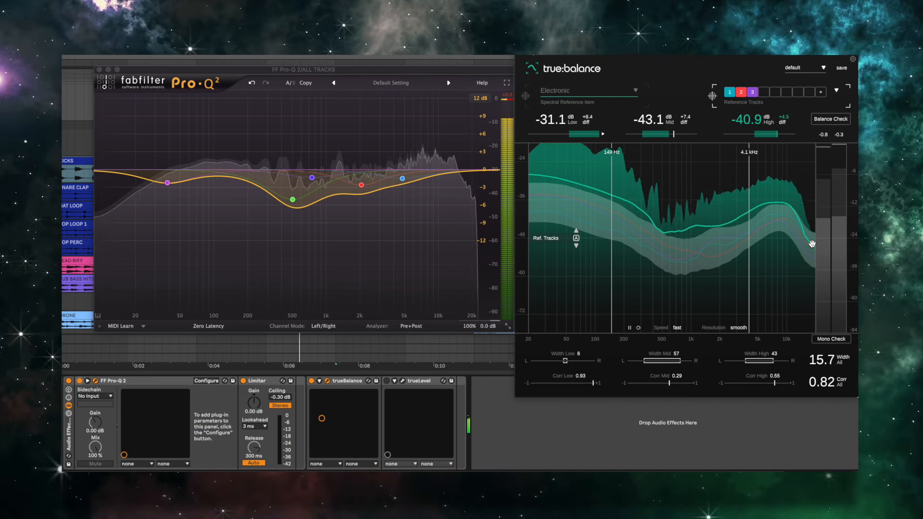
Run the Mono Check in true:balance and examine the width and correlation of the frequency bands
left_click(821, 340)
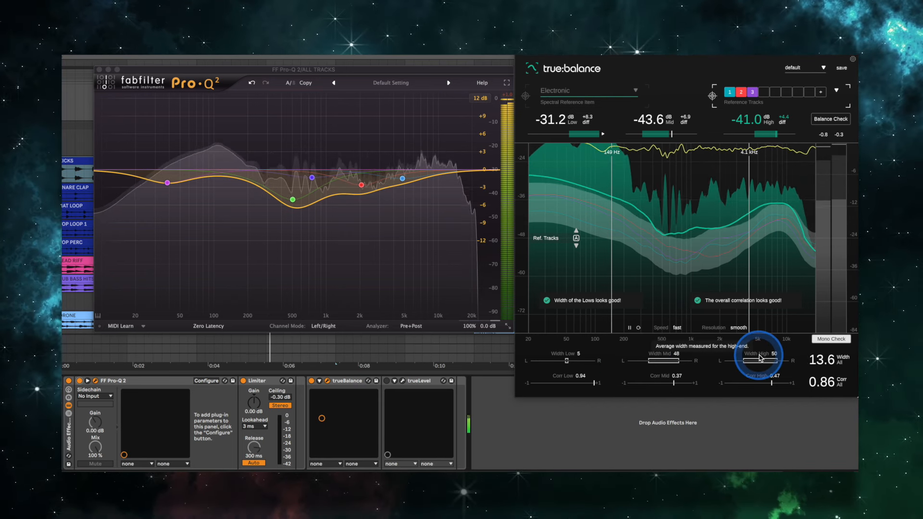
mouse_move(761, 358)
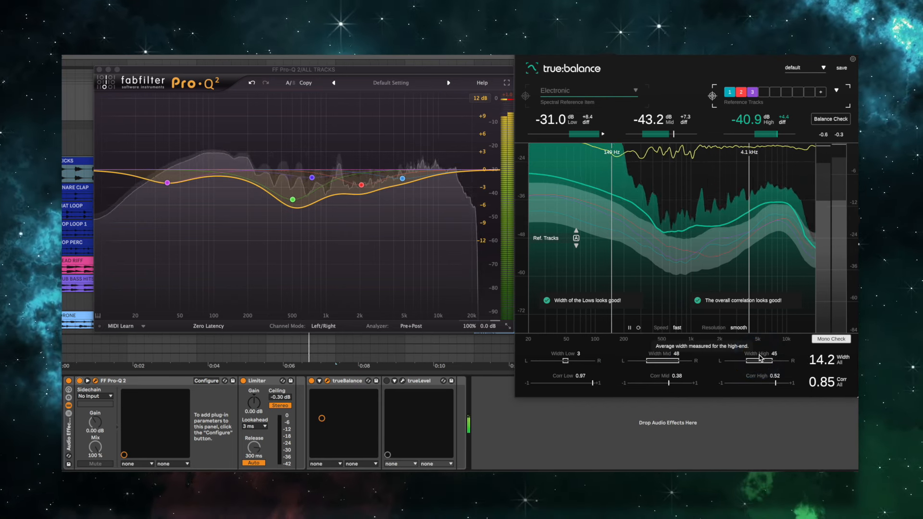
left_click(826, 340)
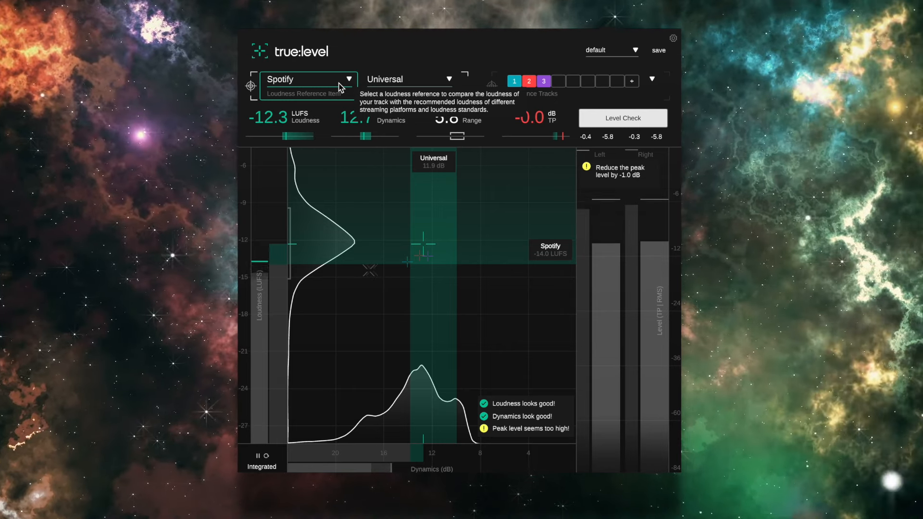
Review the loudness references in true:level, keep Spotify, and set the dynamics reference to Electronic | Techno
left_click(350, 78)
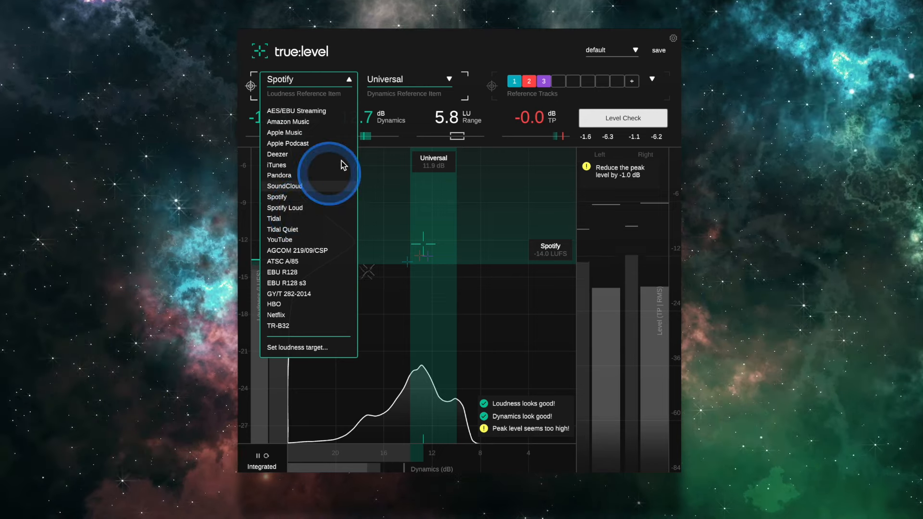
left_click(388, 50)
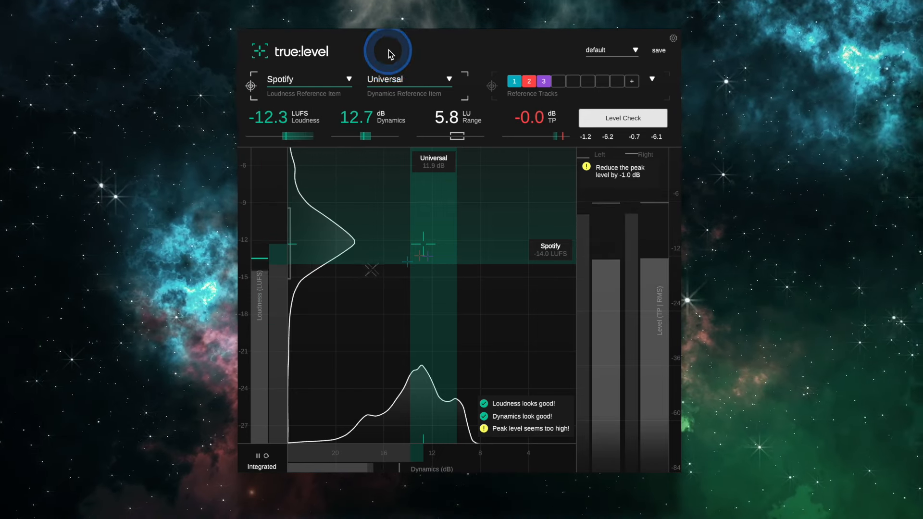
left_click(312, 87)
left_click(394, 78)
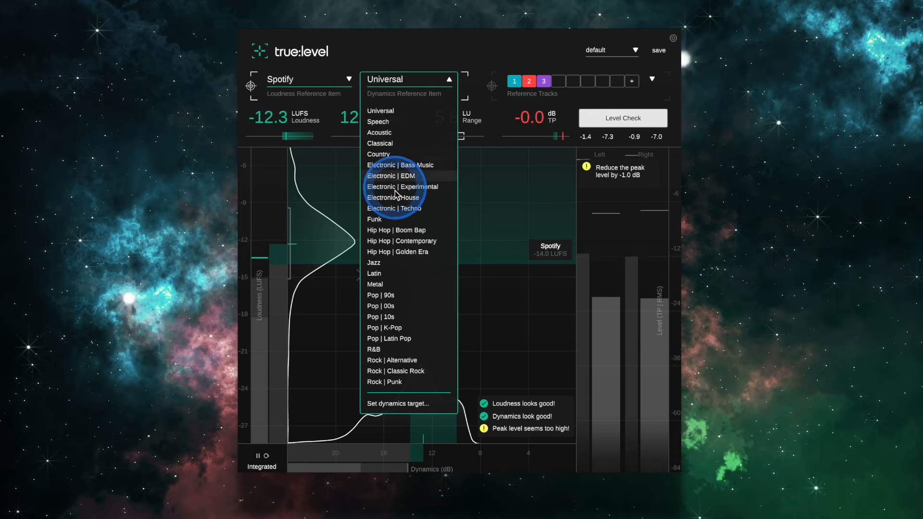
left_click(394, 208)
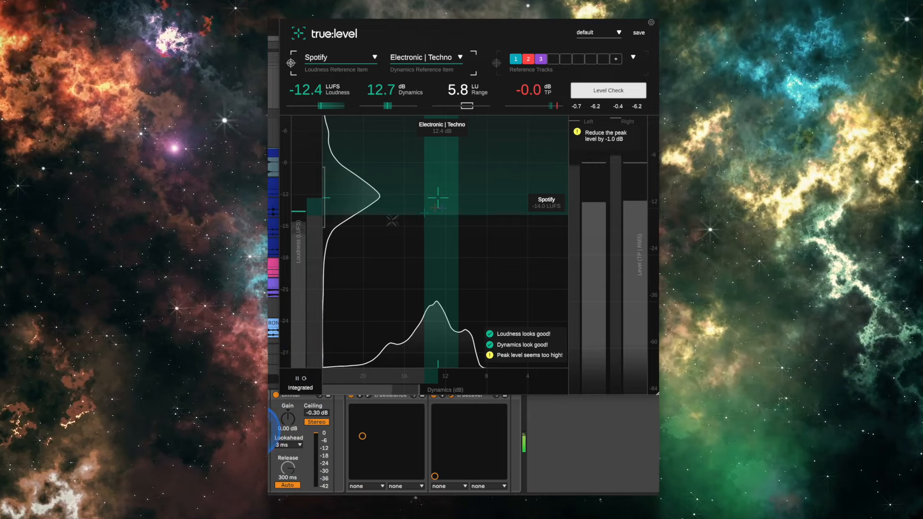
Raise the Limiter's gain to 4.50 dB and restart the Level Check to evaluate loudness and dynamics
left_click_drag(287, 419, 286, 423)
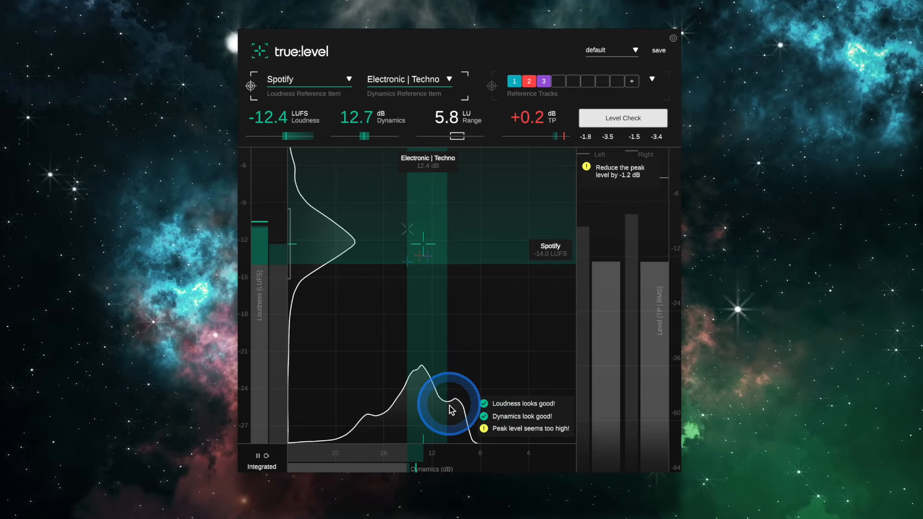
mouse_move(452, 410)
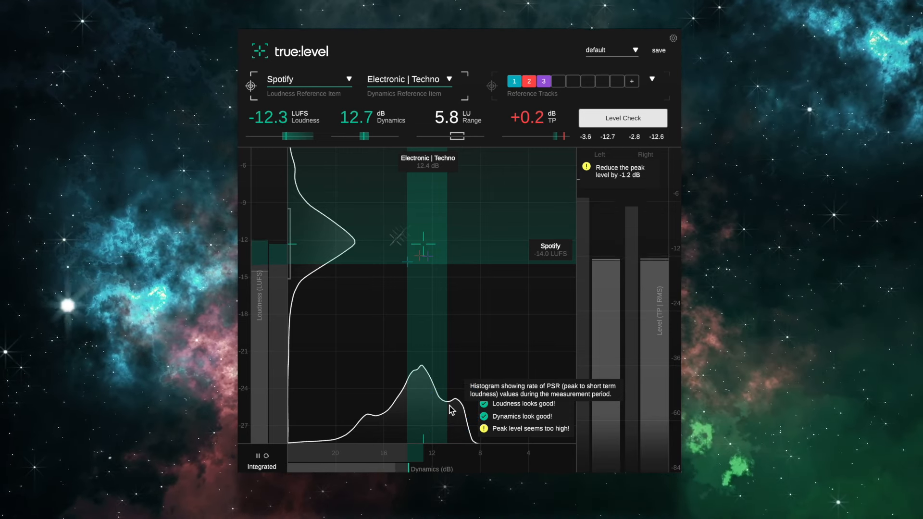
left_click(614, 121)
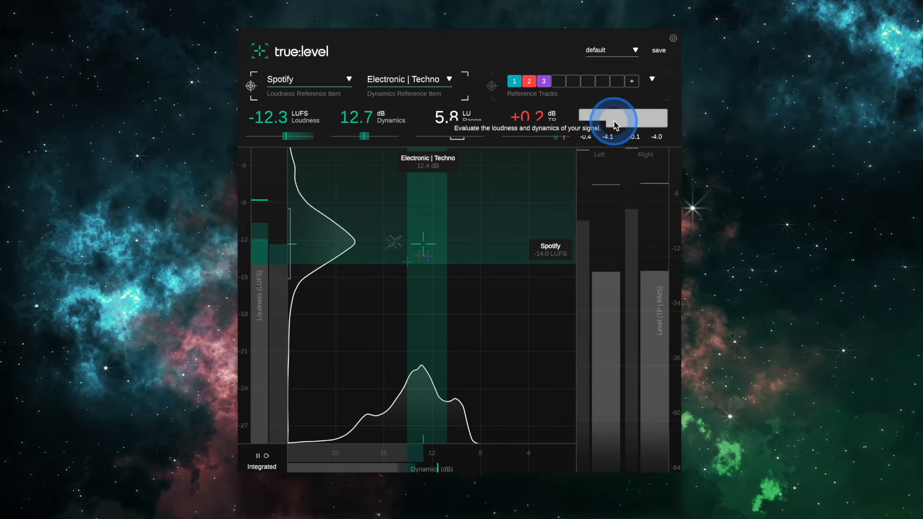
mouse_move(452, 409)
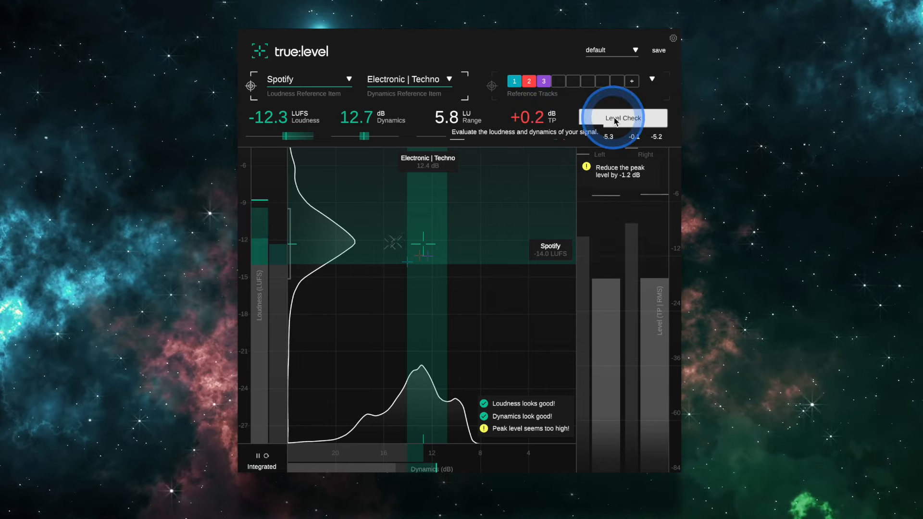
left_click(615, 121)
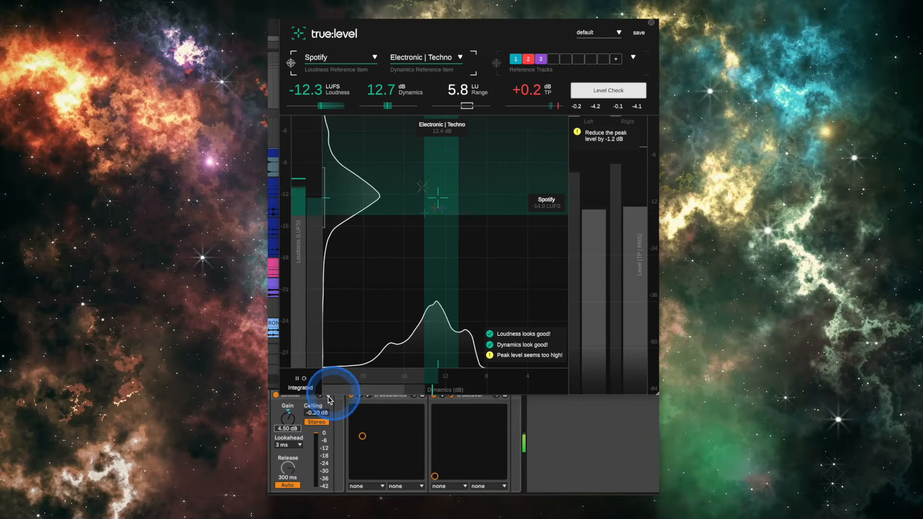
Set the Limiter's ceiling to -1.50 dB and recheck the true peak level in true:level
left_click(317, 412)
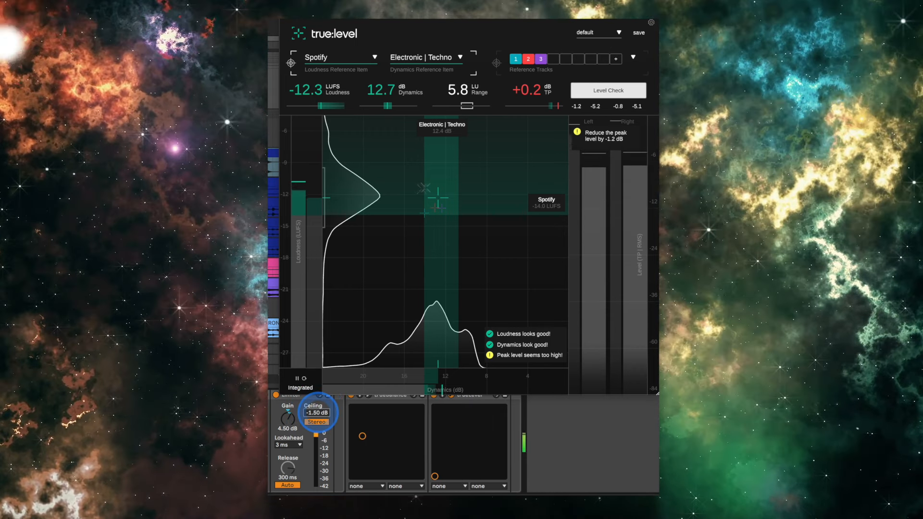
left_click(526, 92)
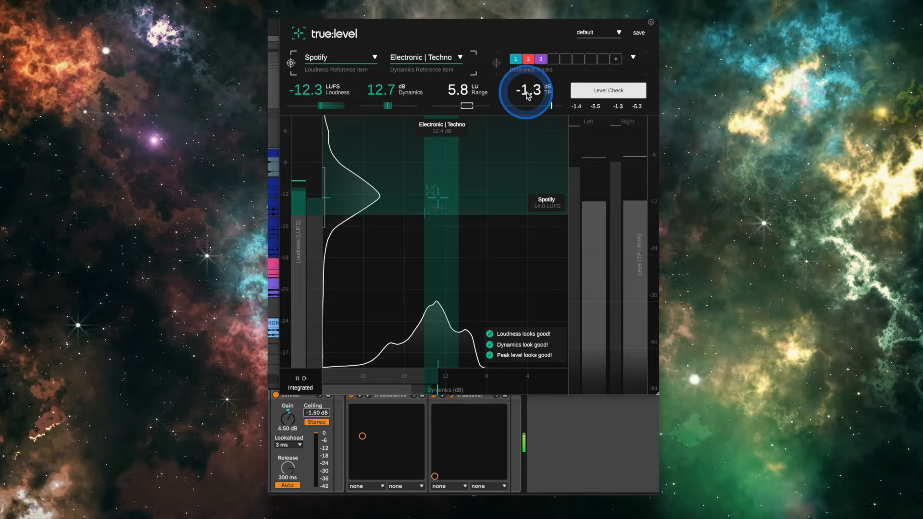
left_click(592, 96)
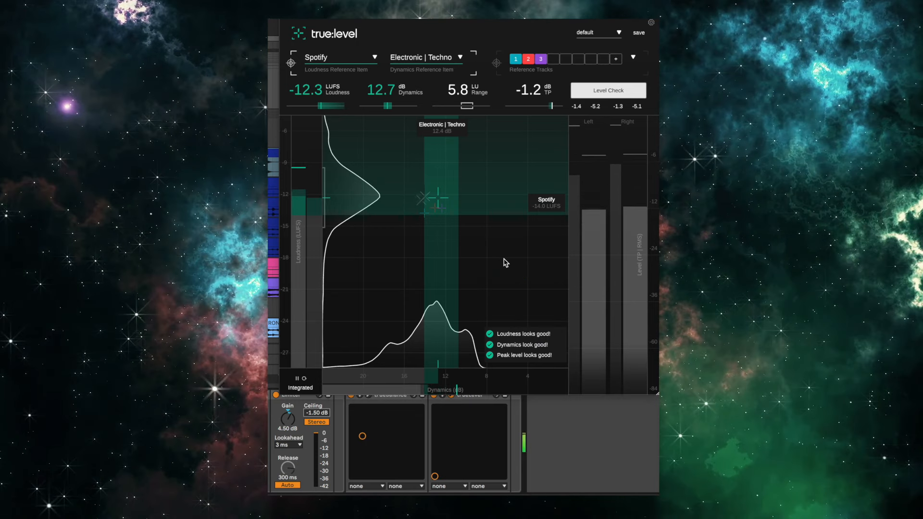
Compare the mix's loudness and dynamics against the loaded reference tracks in true:level instead of the Spotify and Techno targets
left_click(313, 80)
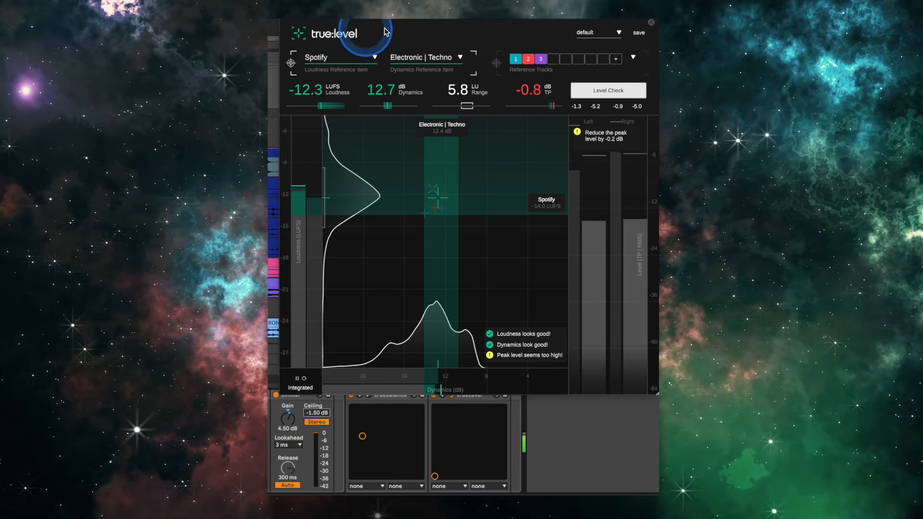
left_click(496, 63)
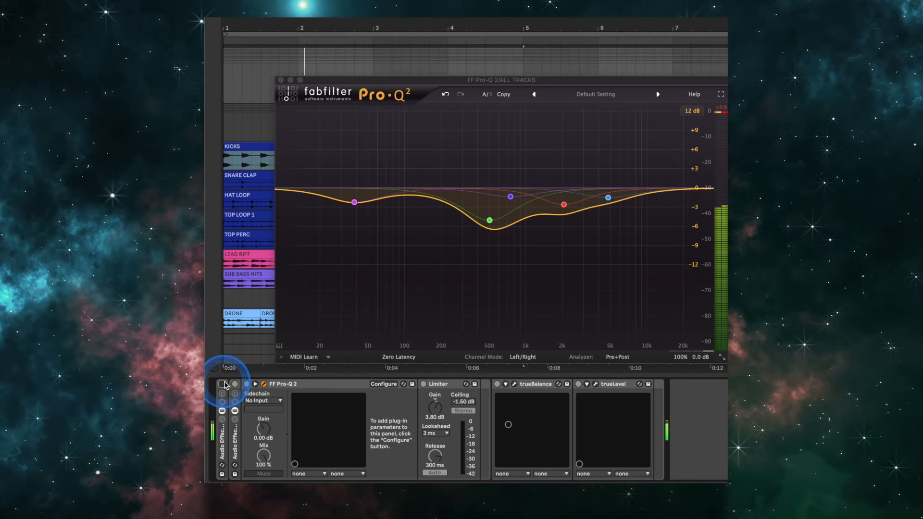
Toggle the audio effect rack containing Pro-Q 2 and the Limiter on and off during playback to compare processed and unprocessed sound
left_click(222, 384)
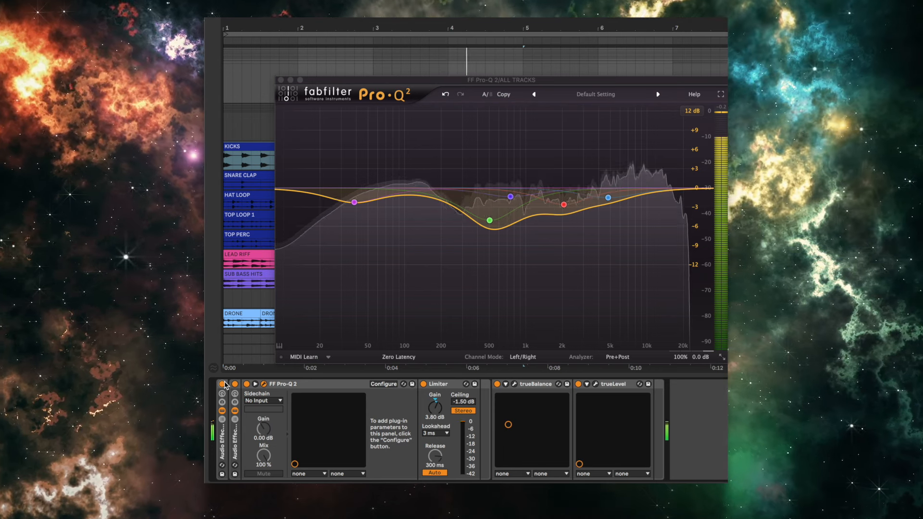
left_click(222, 384)
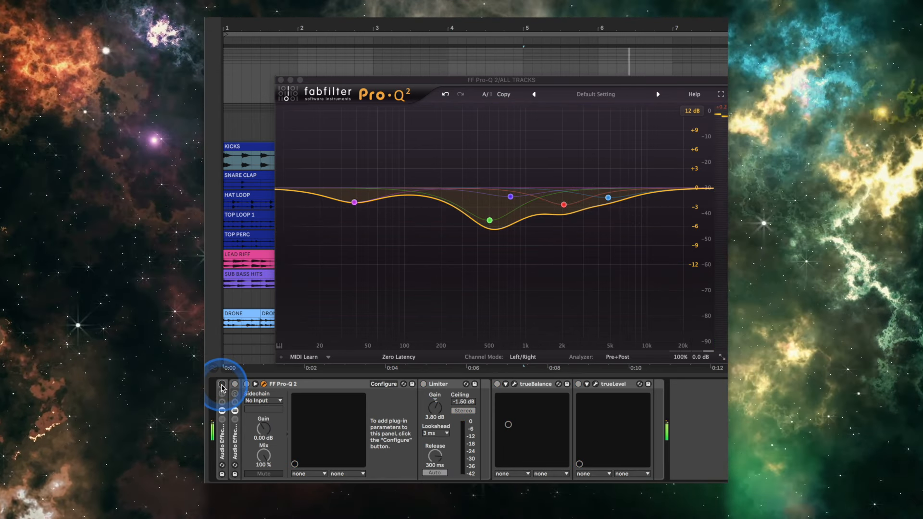
left_click(222, 384)
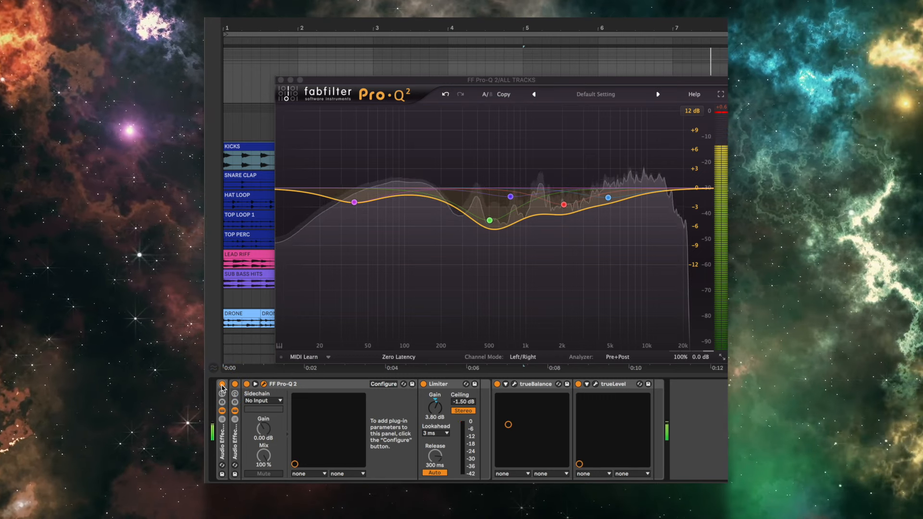
left_click(222, 384)
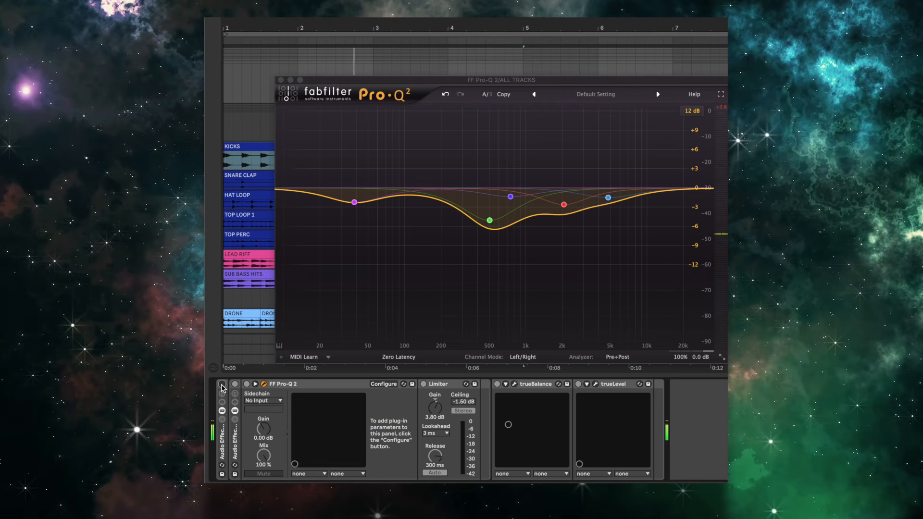
left_click(222, 384)
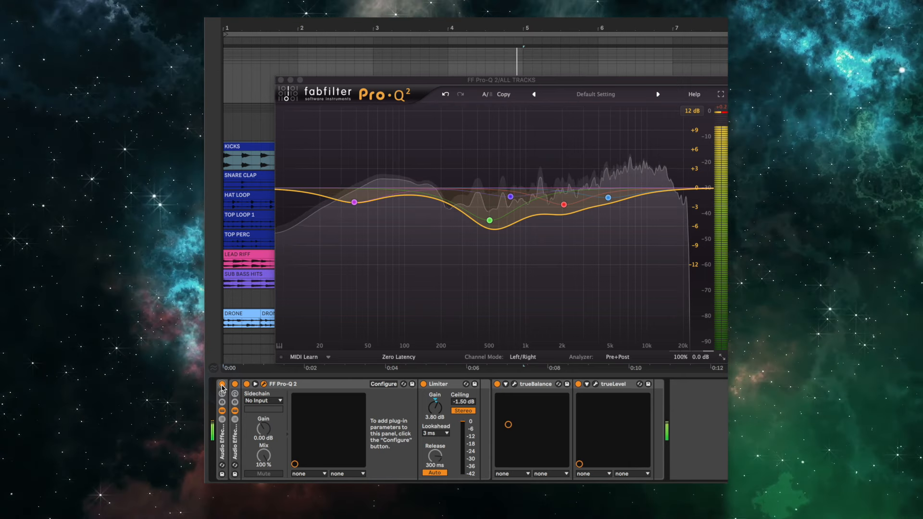
left_click(222, 384)
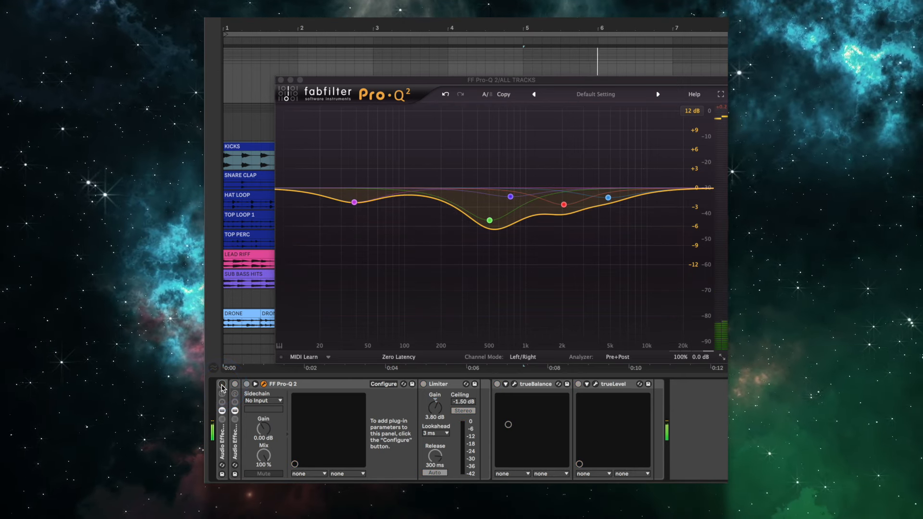
left_click(222, 384)
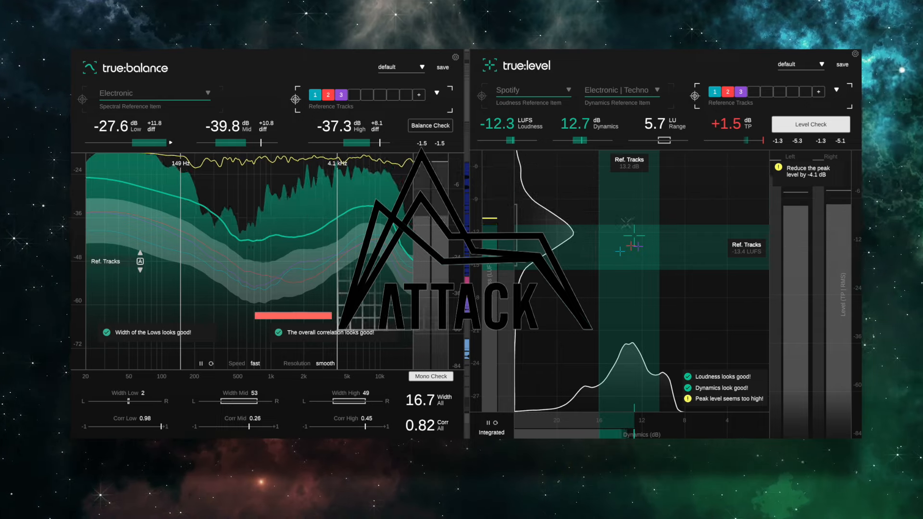
Switch true:level's comparison target from the reference tracks to Spotify loudness and Electronic | Techno dynamics
left_click(484, 96)
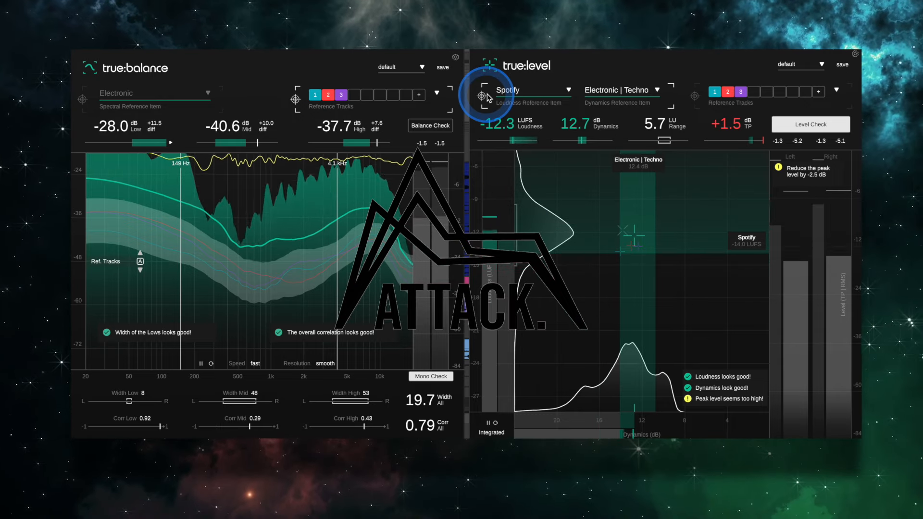